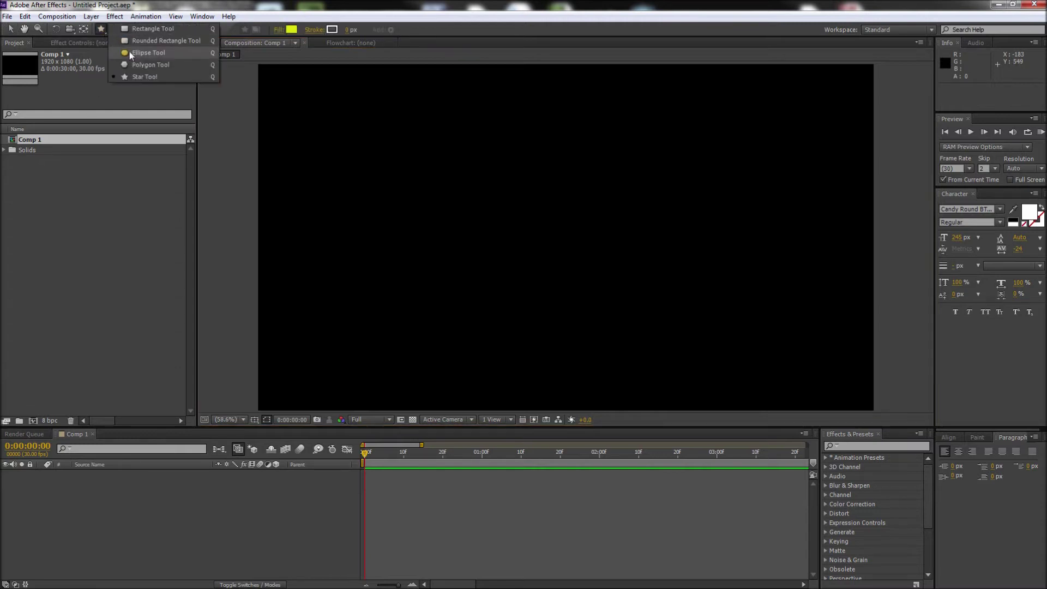
Draw a yellow star with the Star tool and move it to the composition centre.
left_click_drag(104, 29, 146, 72)
left_click_drag(488, 188, 541, 265)
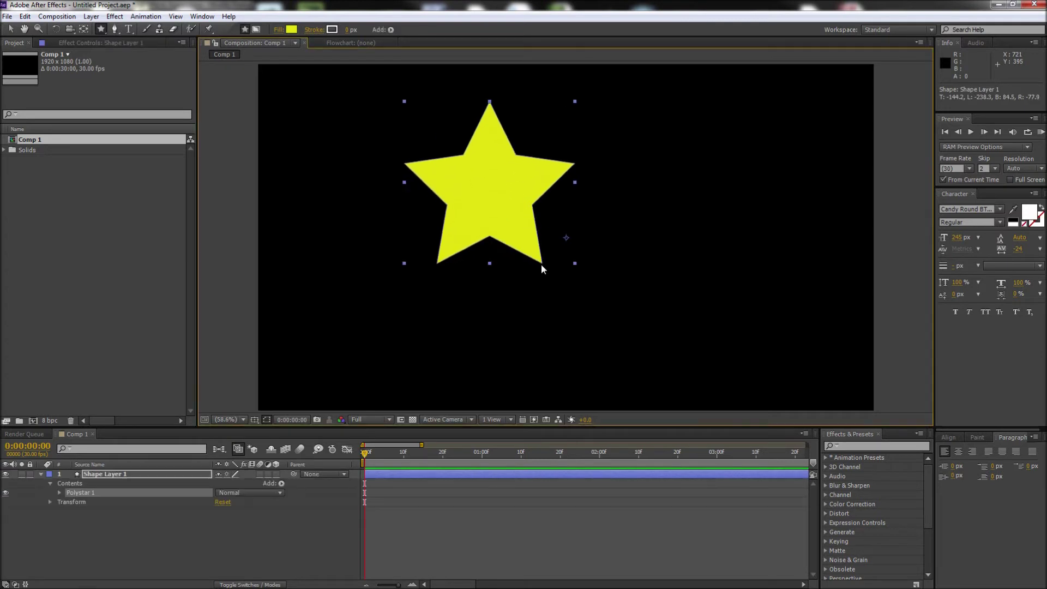
key("v")
mouse_move(507, 233)
left_mouse_down()
mouse_move(573, 270)
mouse_move(573, 261)
left_mouse_up()
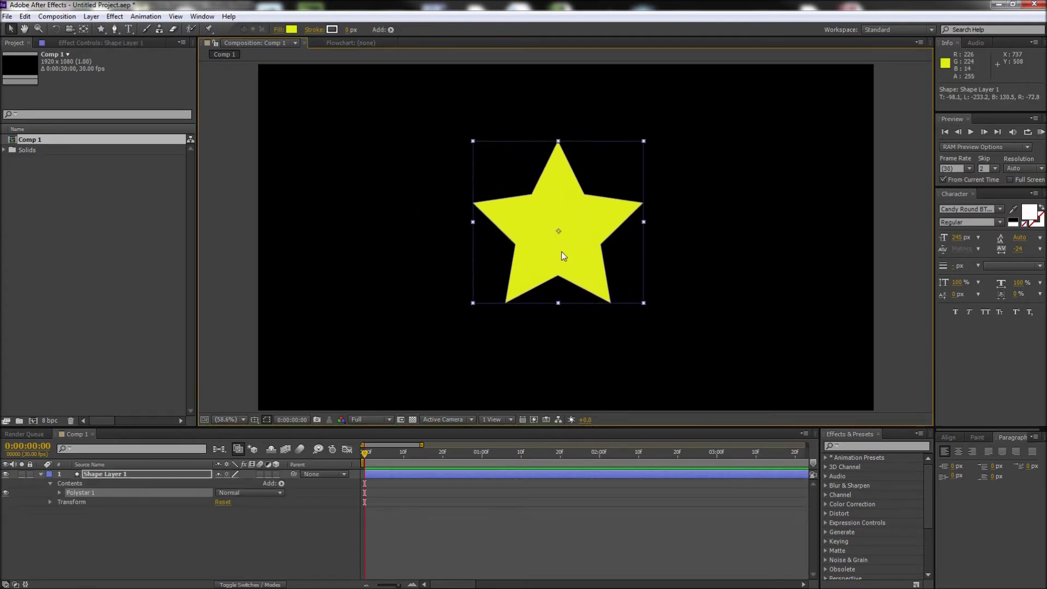
Keyframe the star's Rotation from 0 at 0 s to one full revolution at 1 s.
key("r")
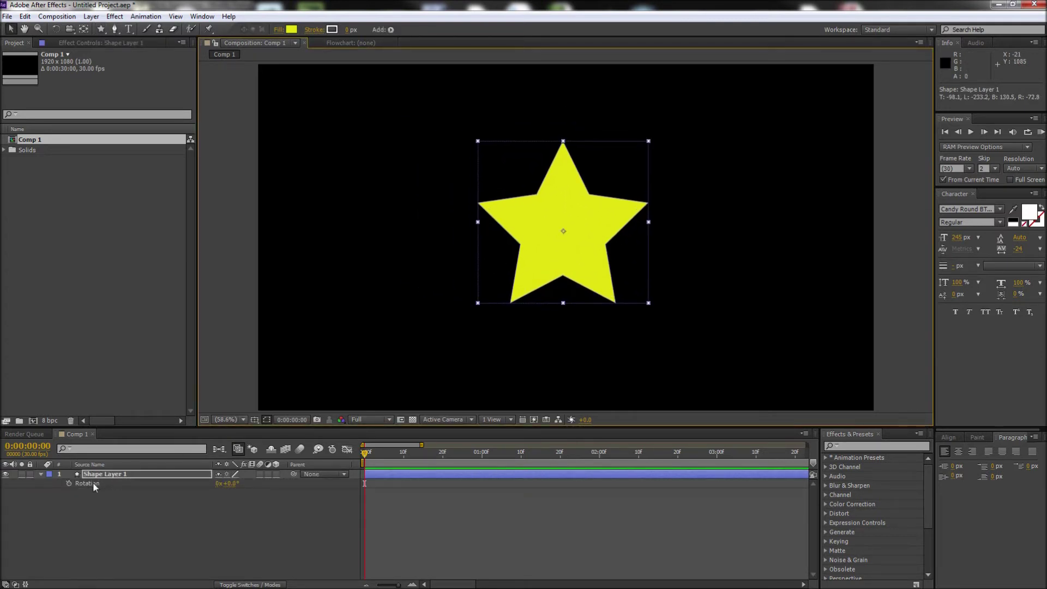
left_click(68, 484)
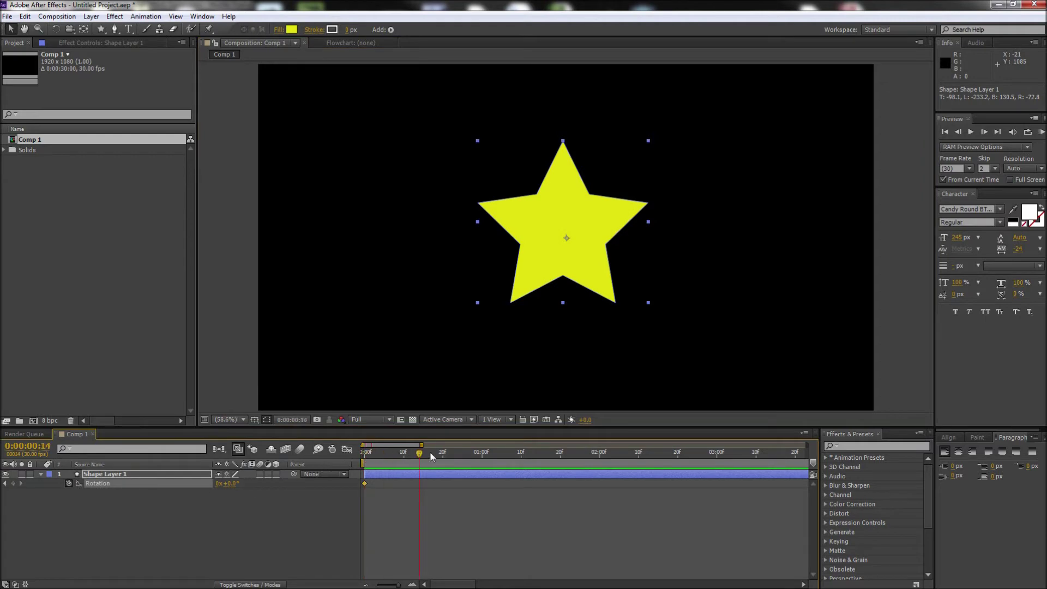
key("shift+Page_Down")
key("shift+Page_Down")
key("shift+Page_Down")
type("1")
key("Return")
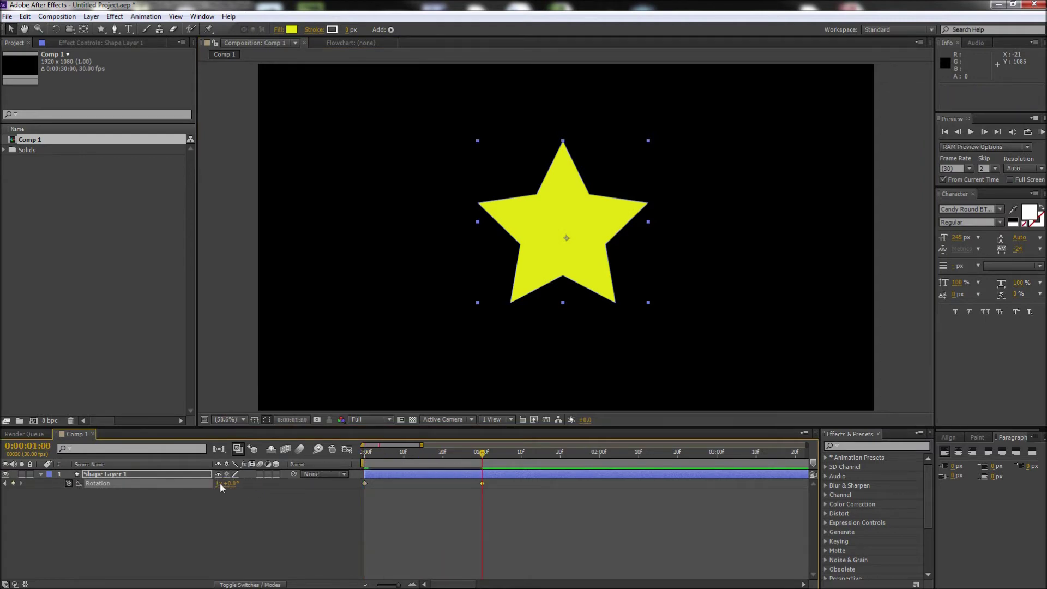
Centre the star's anchor point with Pan Behind and scrub to check the spin.
left_click(85, 30)
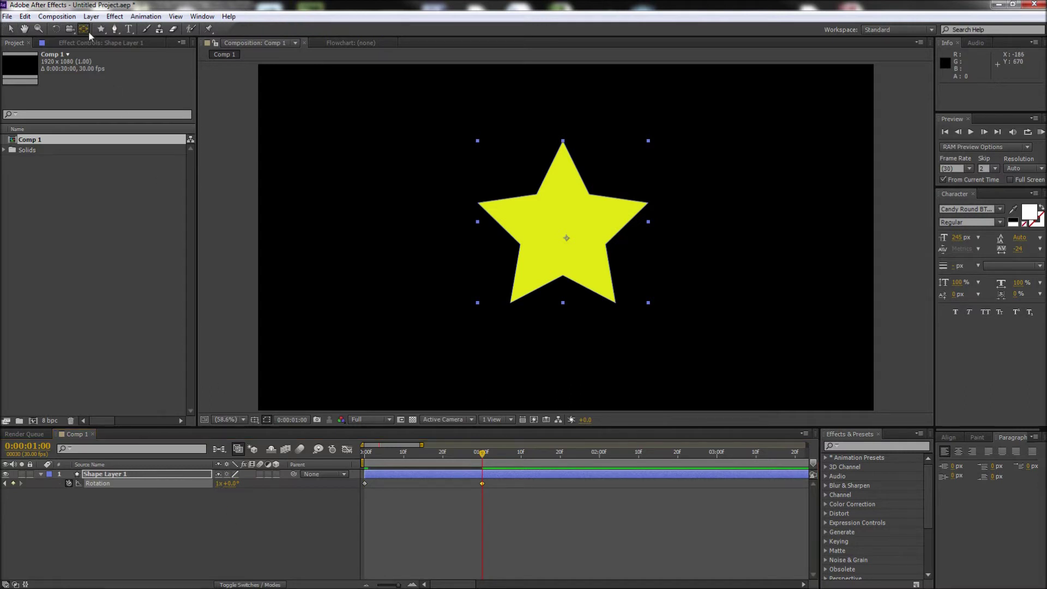
left_click_drag(567, 238, 562, 232)
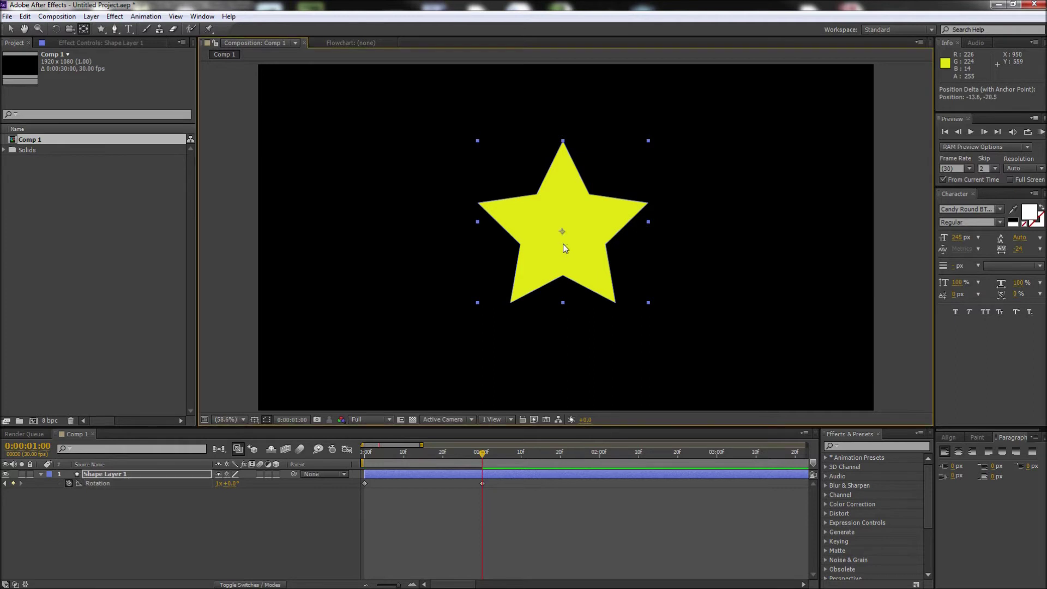
key("Home")
key("k")
left_click_drag(483, 454, 346, 461)
left_click(395, 498)
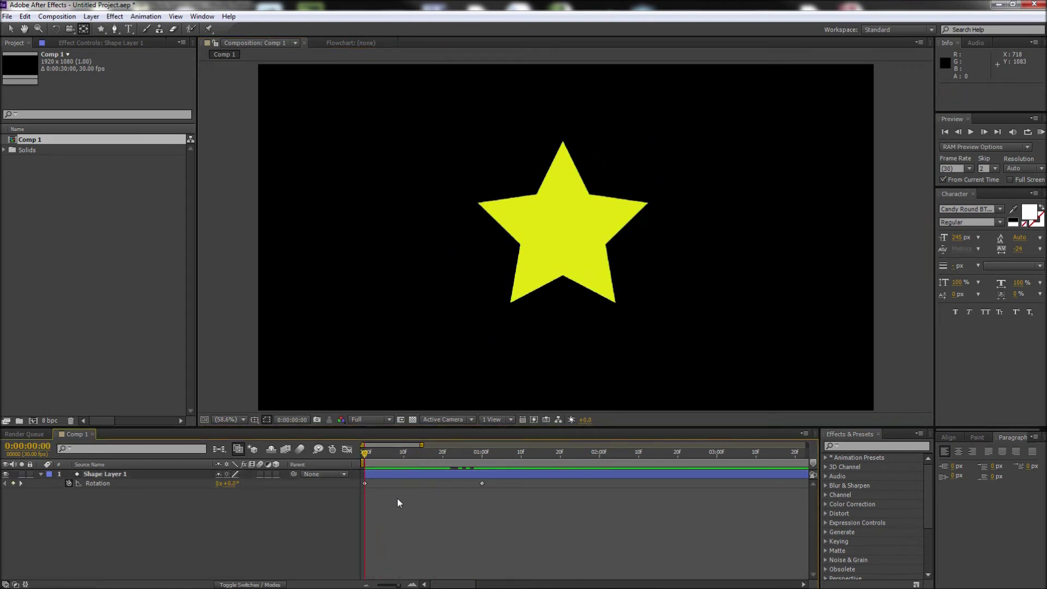
Save both rotation keyframes as an animation preset named My Spin.
left_click_drag(504, 481, 357, 498)
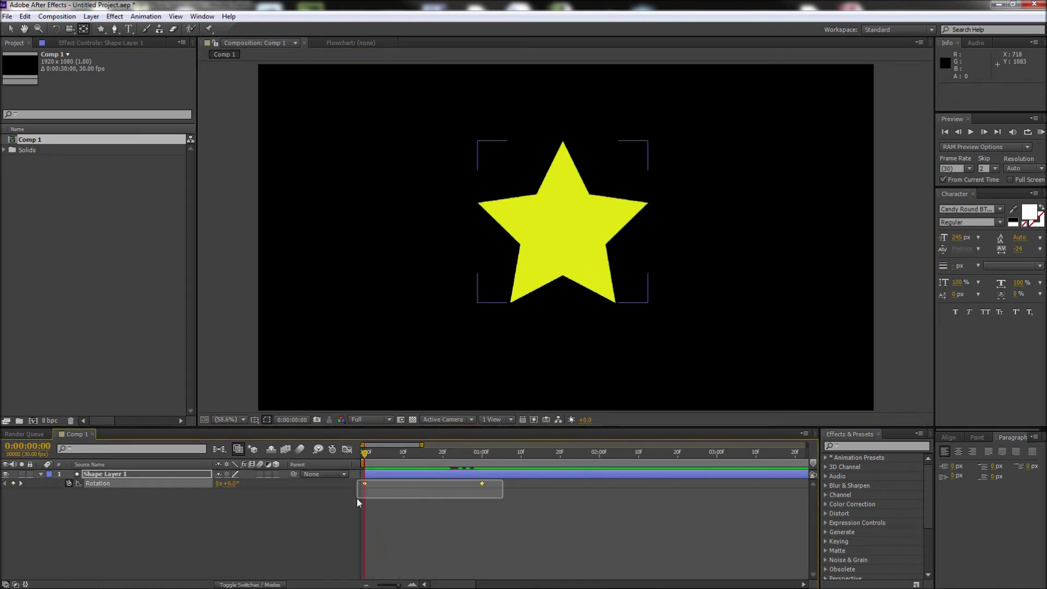
left_click(145, 17)
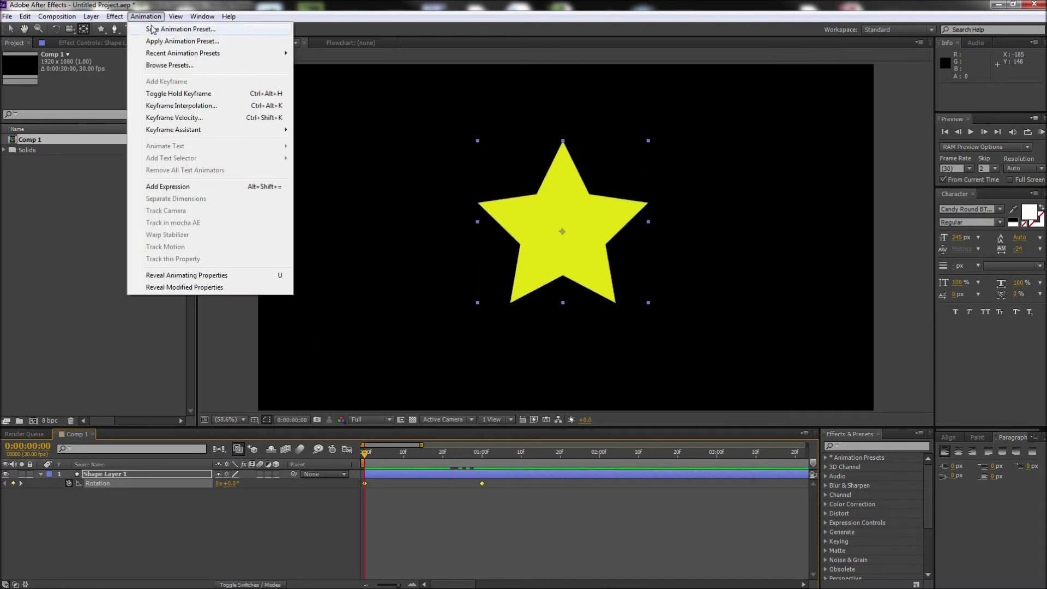
left_click(152, 29)
type("M")
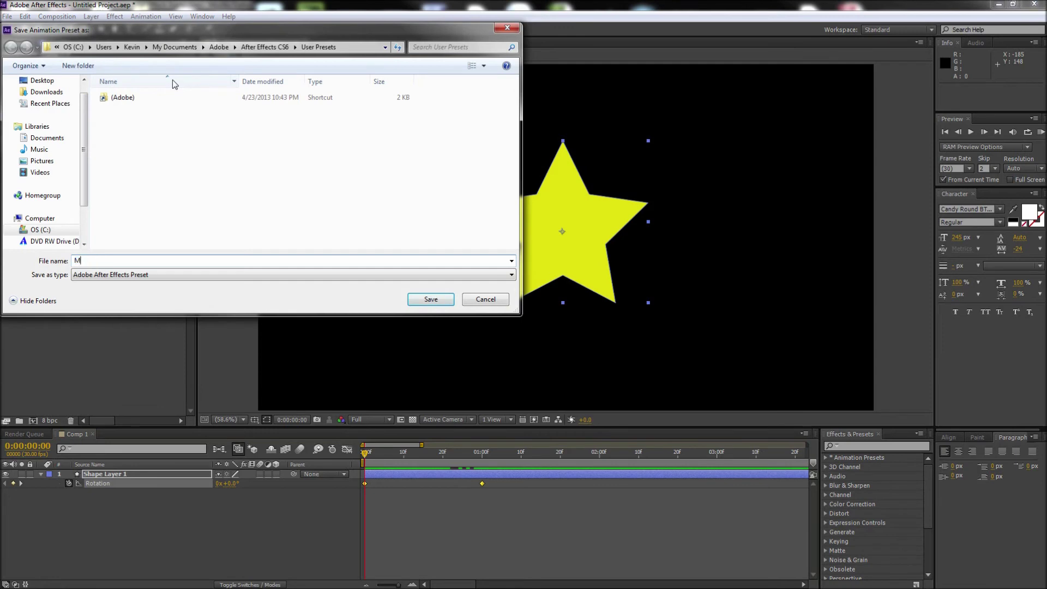
type("y Spin")
left_click(442, 300)
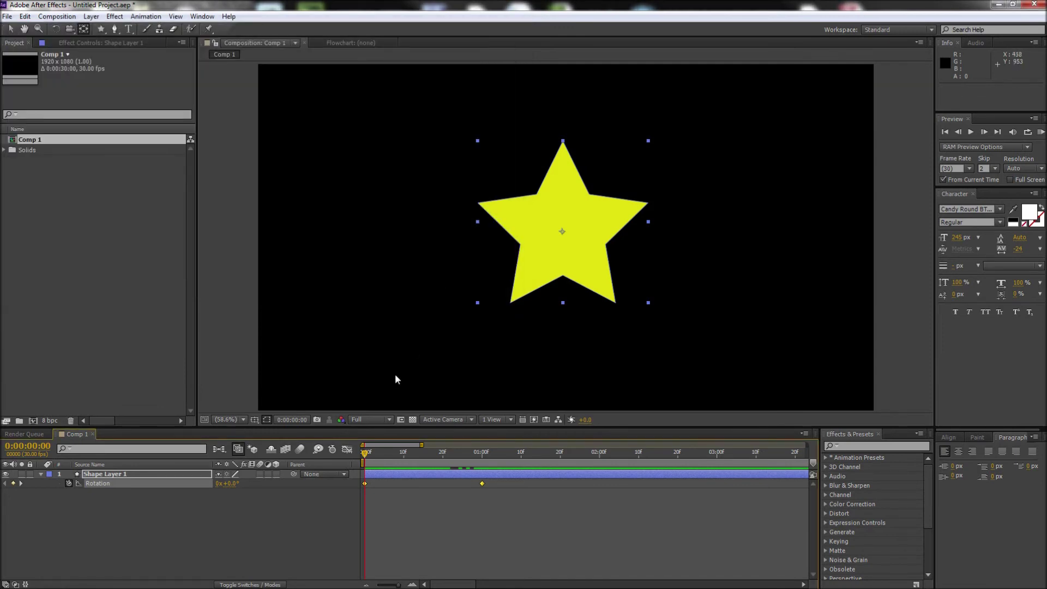
Delete the star layer and draw a yellow square with the Rectangle tool.
left_click(113, 473)
key("Delete")
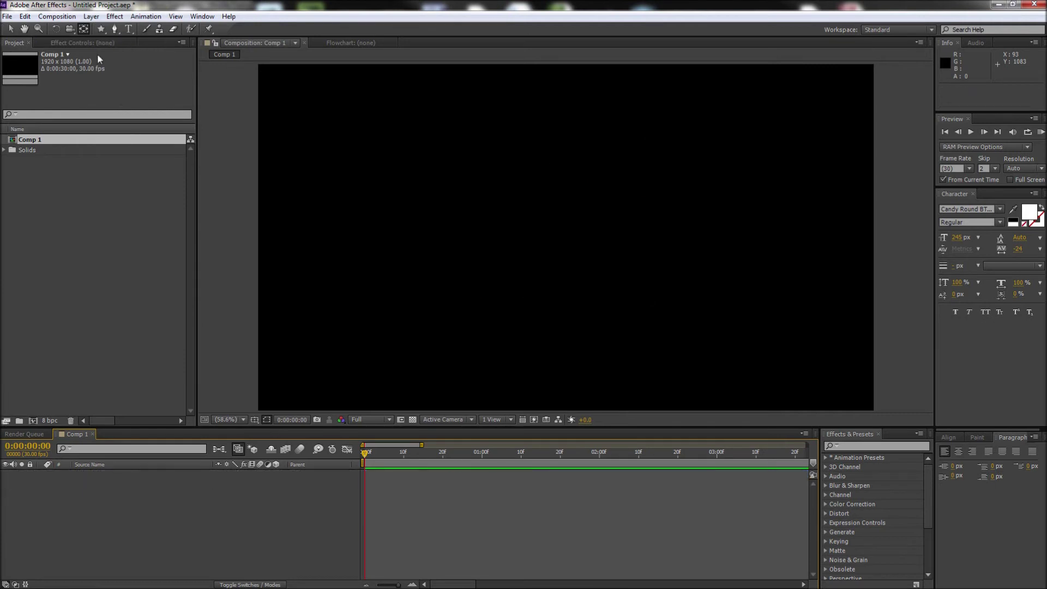
left_click_drag(99, 31, 129, 30)
mouse_move(496, 193)
left_mouse_down()
mouse_move(554, 271)
mouse_move(560, 260)
left_mouse_up()
key("v")
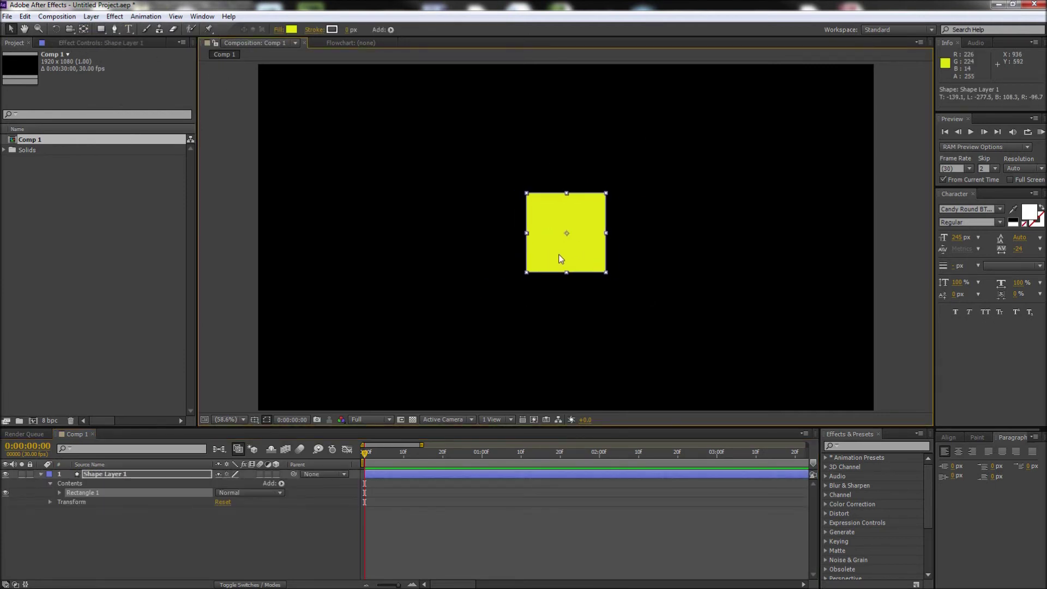
left_click(856, 447)
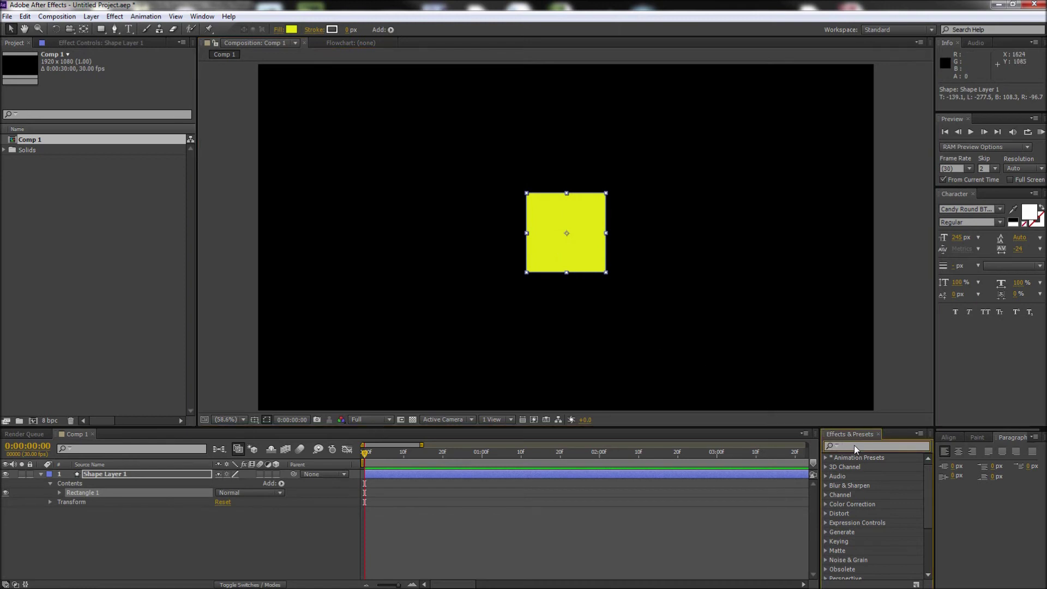
type("My Spin")
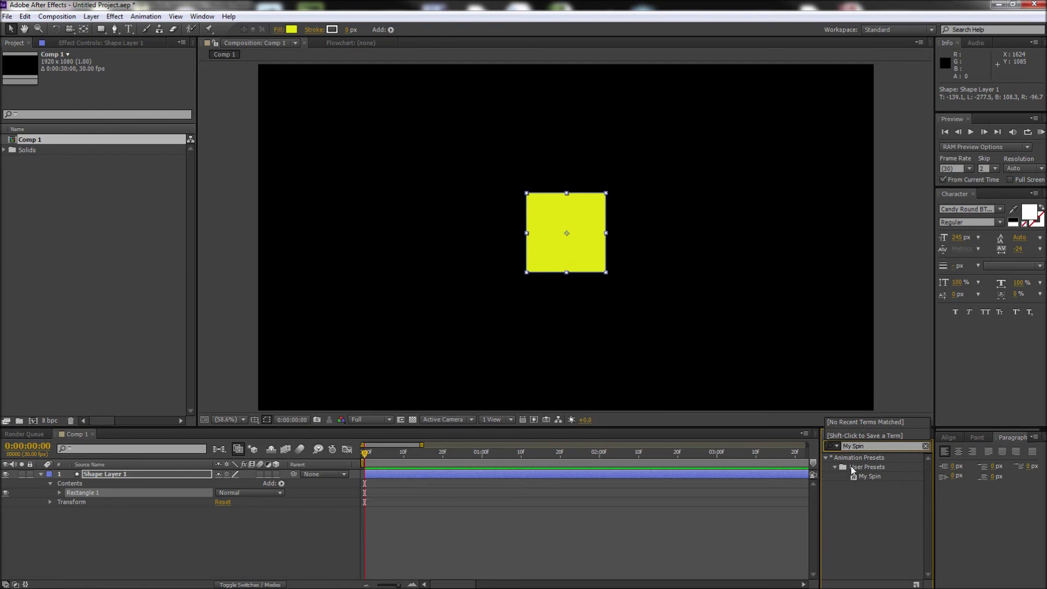
Drag the My Spin preset from Effects & Presets onto the square.
mouse_move(870, 477)
left_mouse_down()
mouse_move(659, 337)
mouse_move(563, 236)
left_mouse_up()
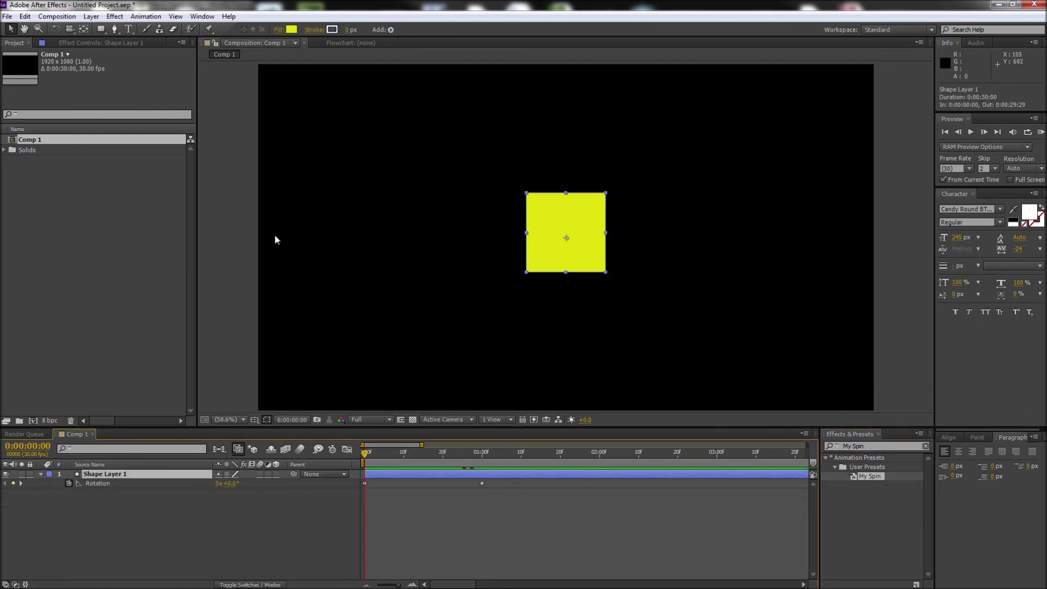
Centre the square's anchor point with Pan Behind and RAM-preview its full spin.
left_click(83, 29)
left_click_drag(567, 240, 565, 235)
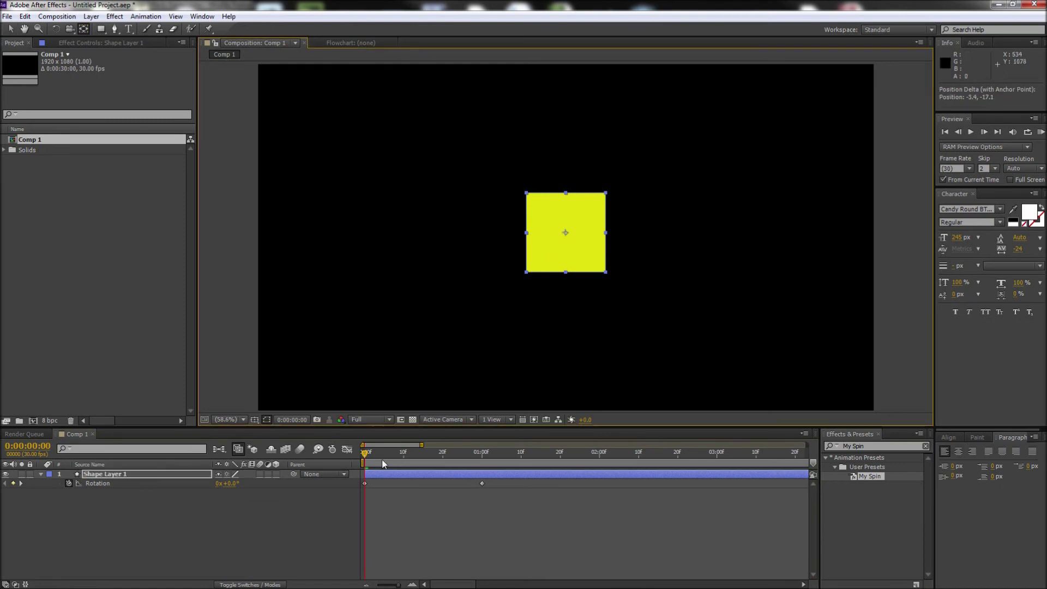
mouse_move(366, 452)
left_mouse_down()
mouse_move(498, 455)
mouse_move(367, 454)
left_mouse_up()
left_click(401, 514)
key("space")
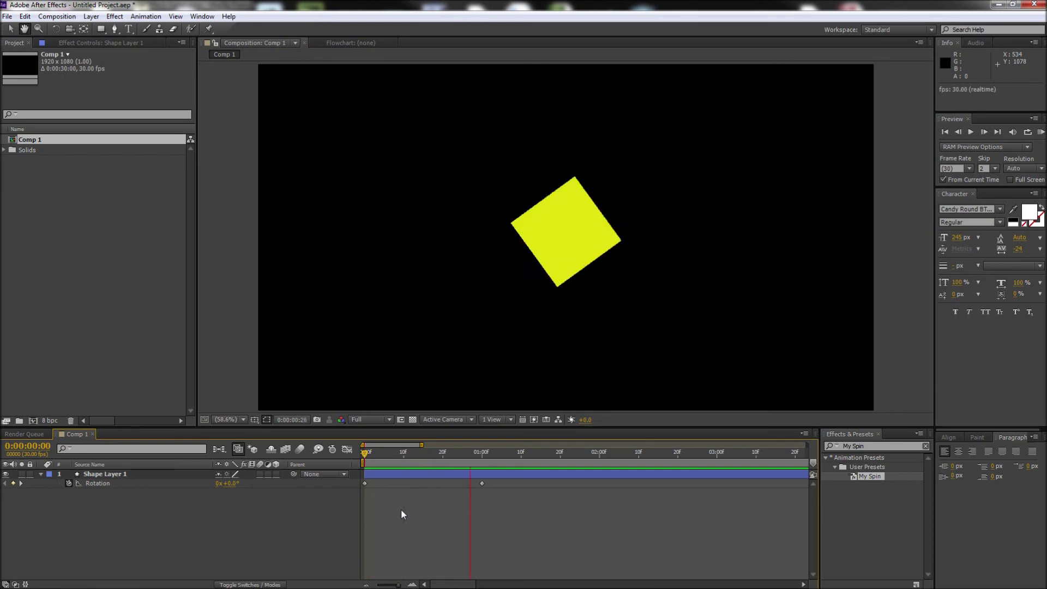
key("space")
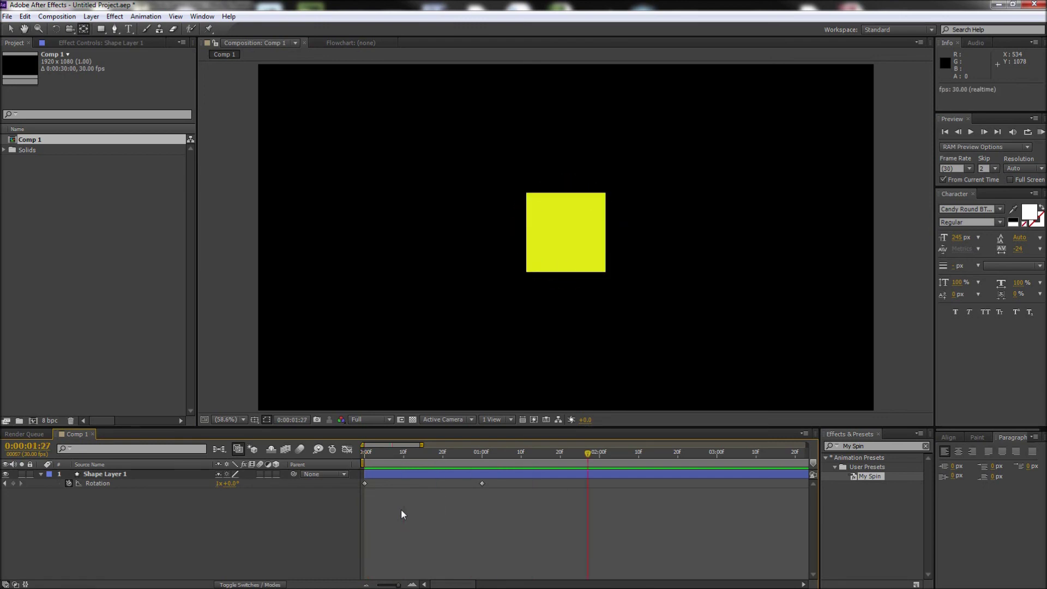